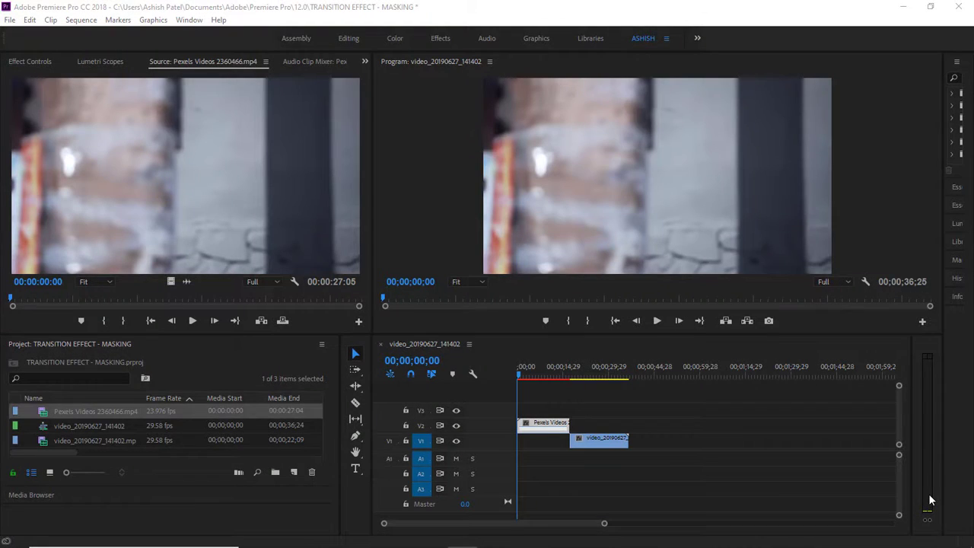
Step: Play the sequence in the Program monitor to preview the main clip and the Pexels clip stacked above it
{"action": "left_click", "coordinate": [660, 322]}
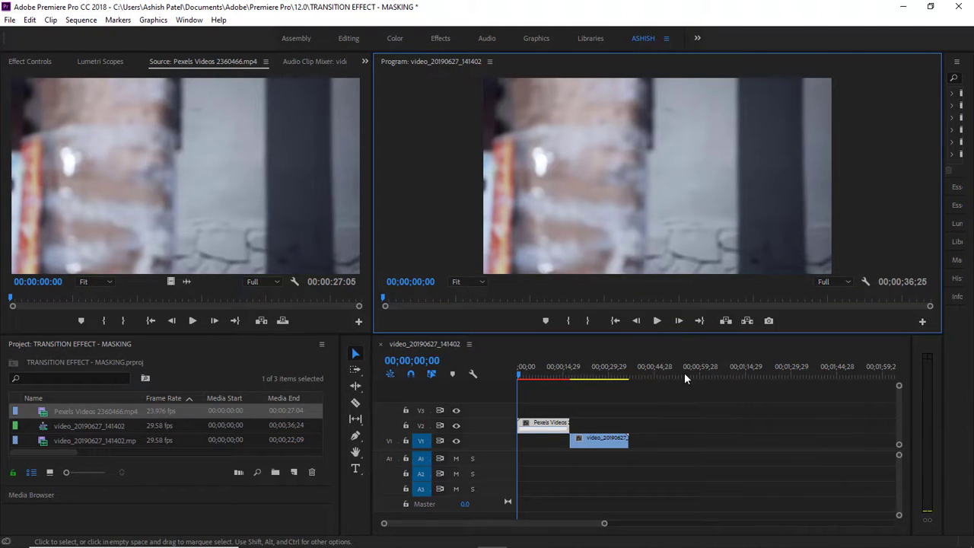
{"action": "left_click", "coordinate": [655, 321]}
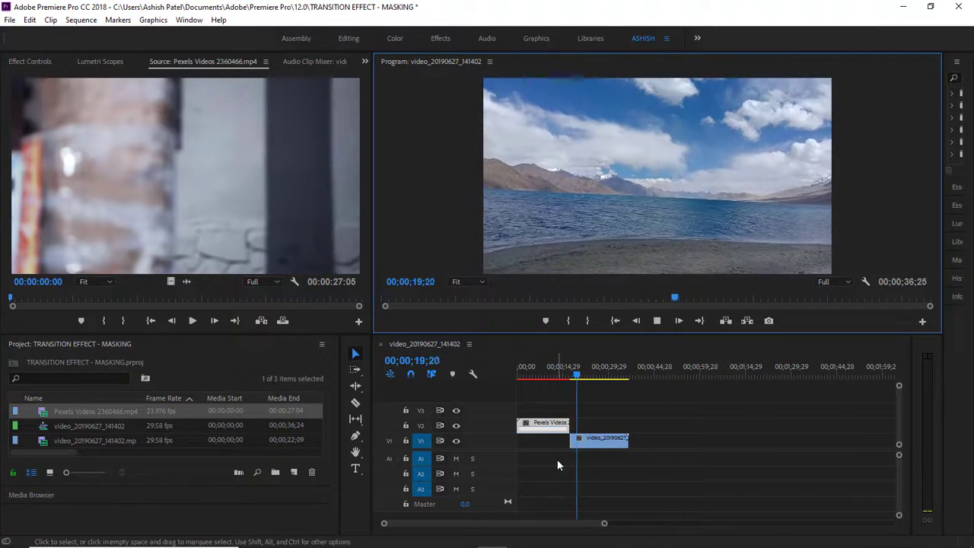
Step: Stop playback and park the playhead at 00;00;10;11 inside the top Pexels clip
{"action": "left_click", "coordinate": [656, 321]}
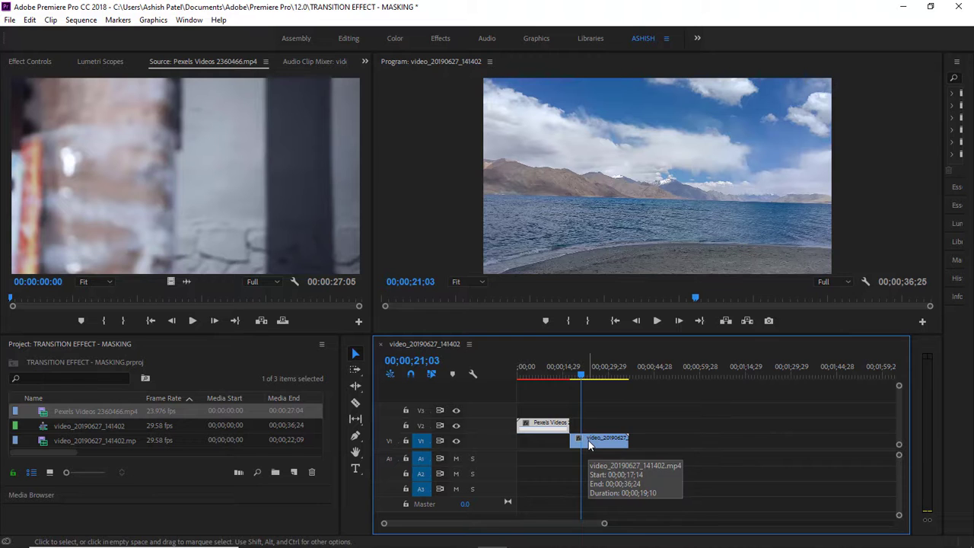
{"action": "left_click_drag", "start_coordinate": [512, 384], "coordinate": [543, 381]}
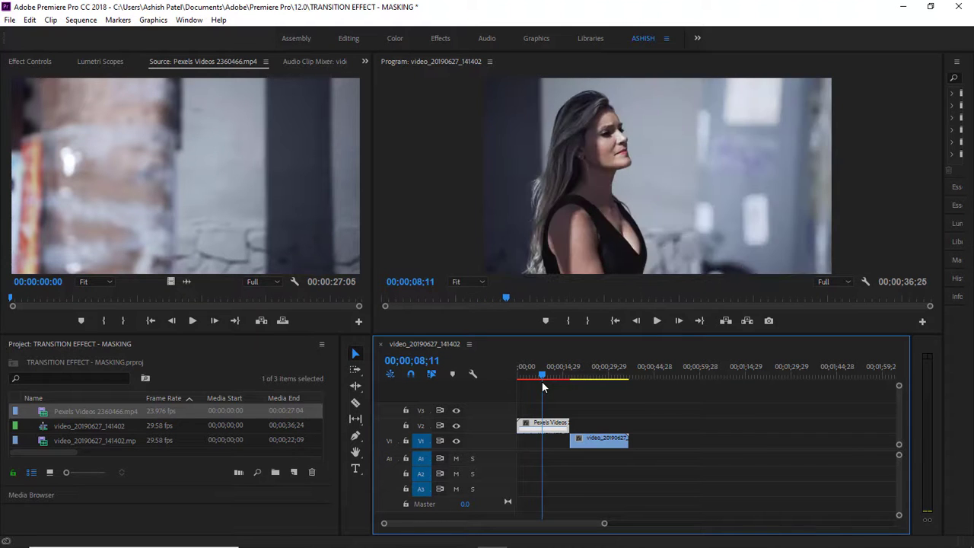
{"action": "left_click_drag", "start_coordinate": [543, 381], "coordinate": [548, 384]}
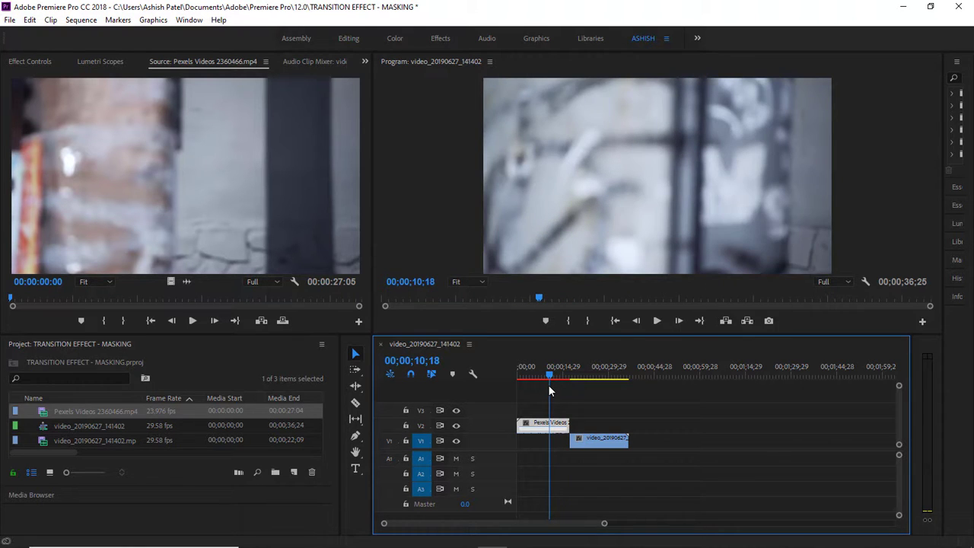
{"action": "left_click_drag", "start_coordinate": [549, 386], "coordinate": [549, 386]}
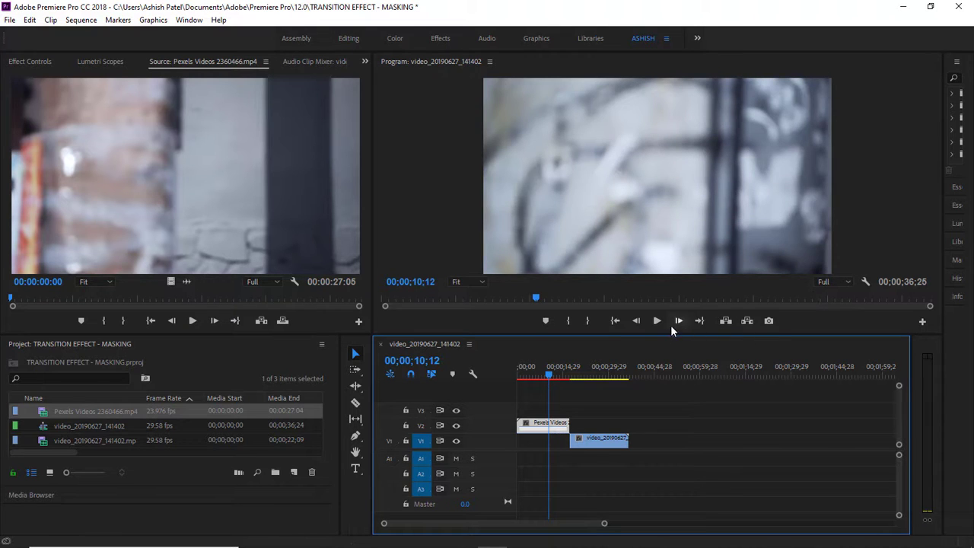
{"action": "left_click", "coordinate": [637, 321]}
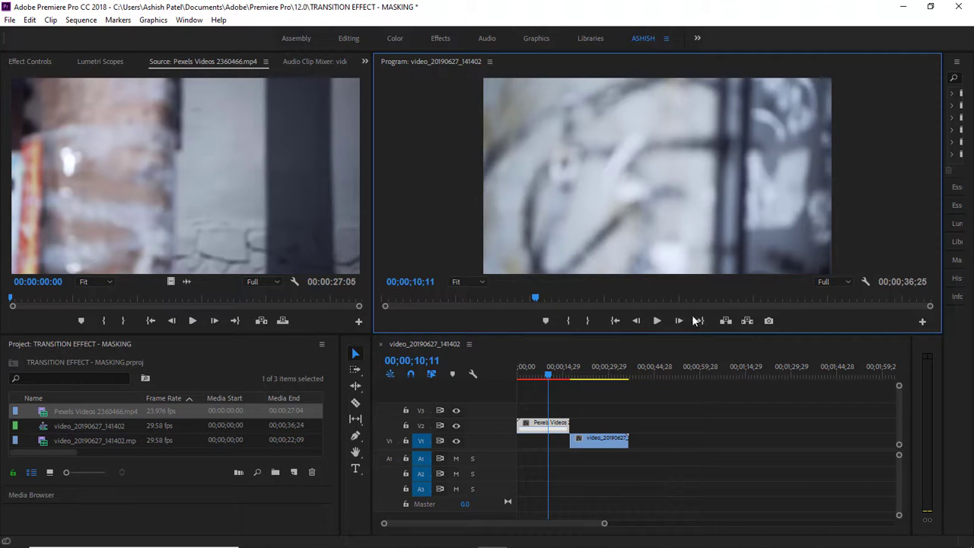
Step: Zoom the Program monitor to 25% and show the hidden-panels list from the Timeline
{"action": "left_click", "coordinate": [479, 281]}
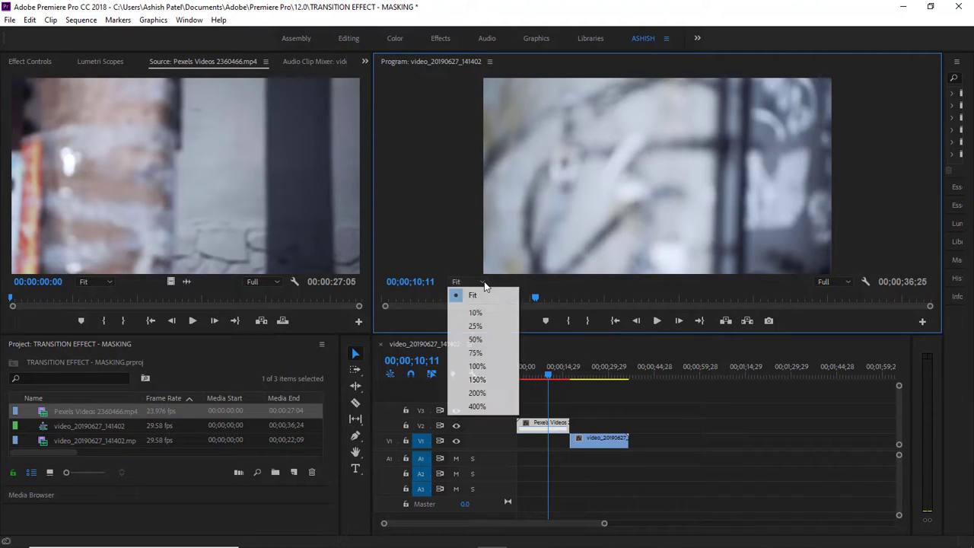
{"action": "left_click", "coordinate": [488, 326]}
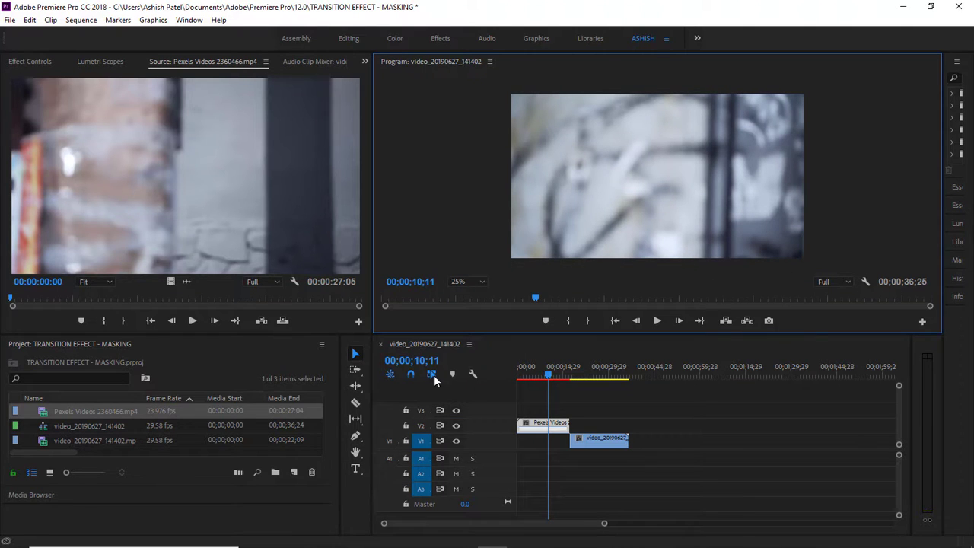
{"action": "left_click", "coordinate": [545, 415]}
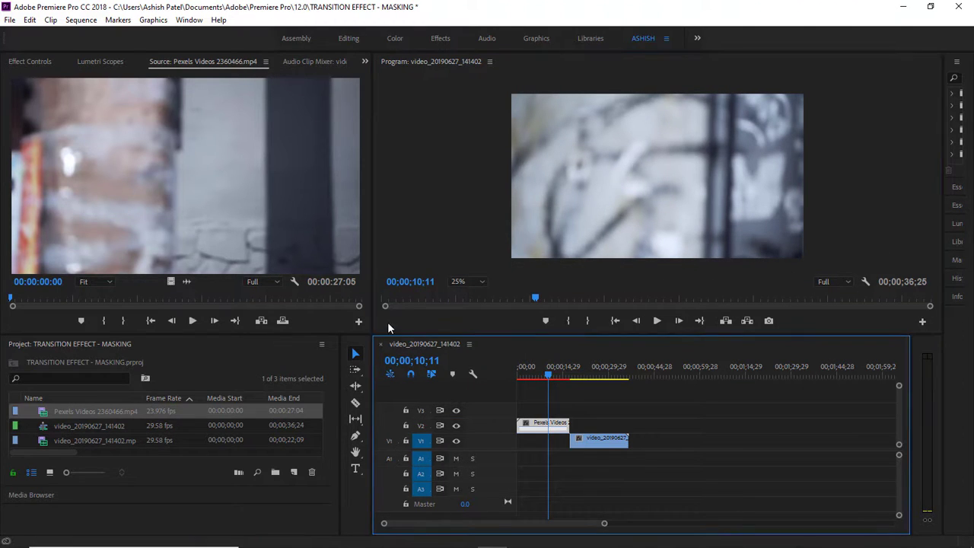
{"action": "left_click", "coordinate": [365, 61]}
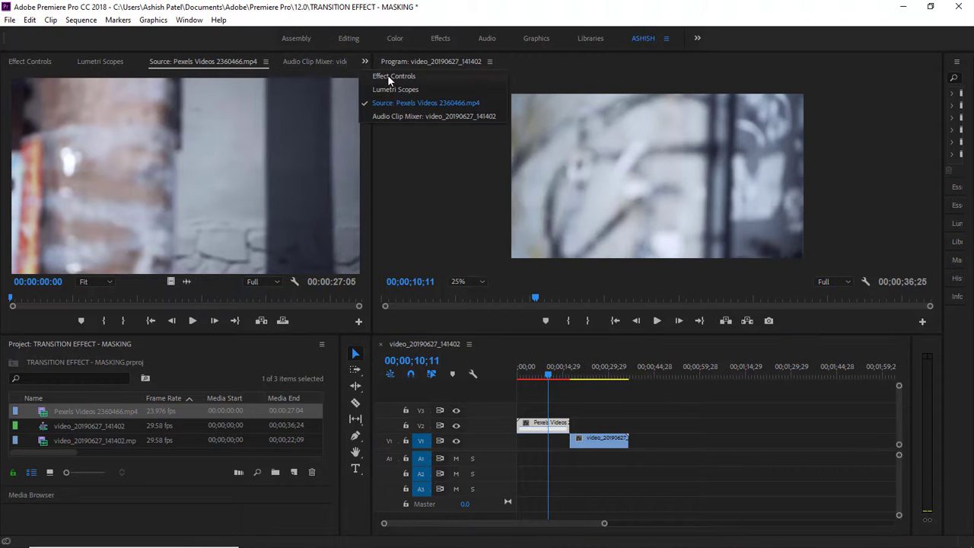
Step: In Effect Controls, add a pen mask to the Pexels clip's opacity and keyframe its path, feather, opacity and expansion
{"action": "left_click", "coordinate": [388, 77]}
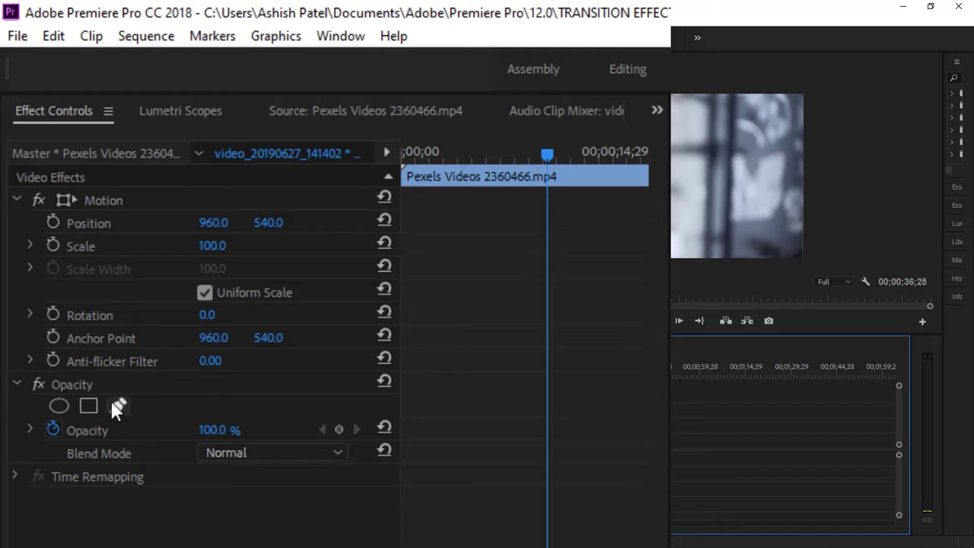
{"action": "left_click", "coordinate": [118, 407]}
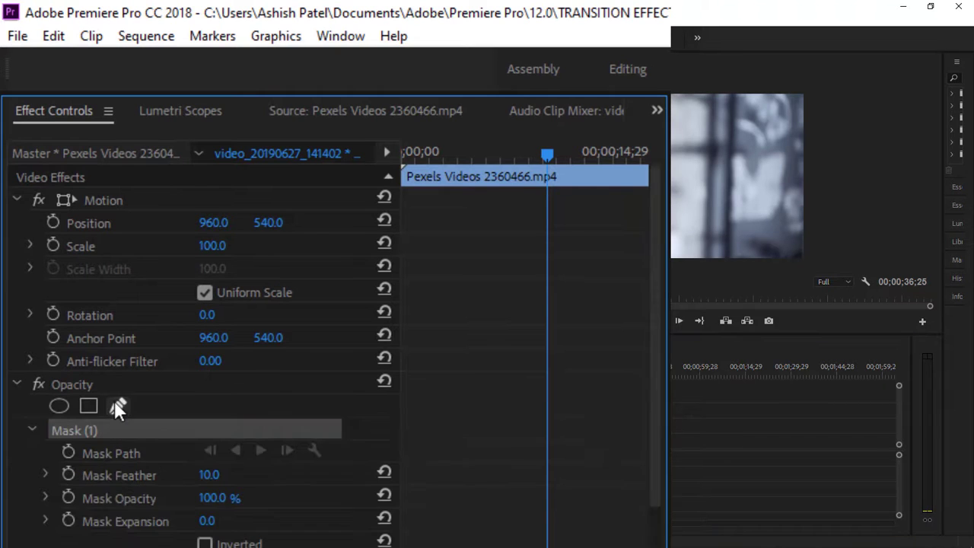
{"action": "left_click", "coordinate": [68, 451]}
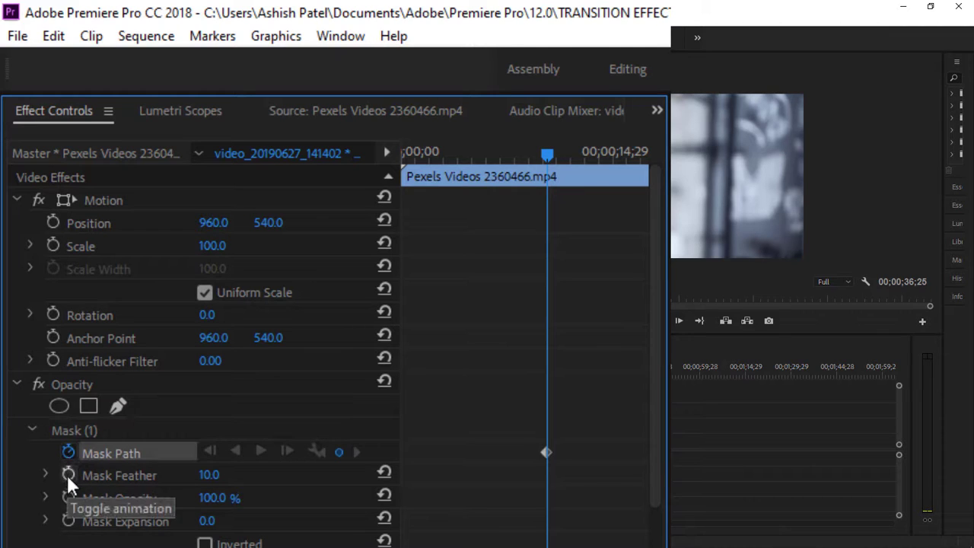
{"action": "left_click", "coordinate": [67, 473]}
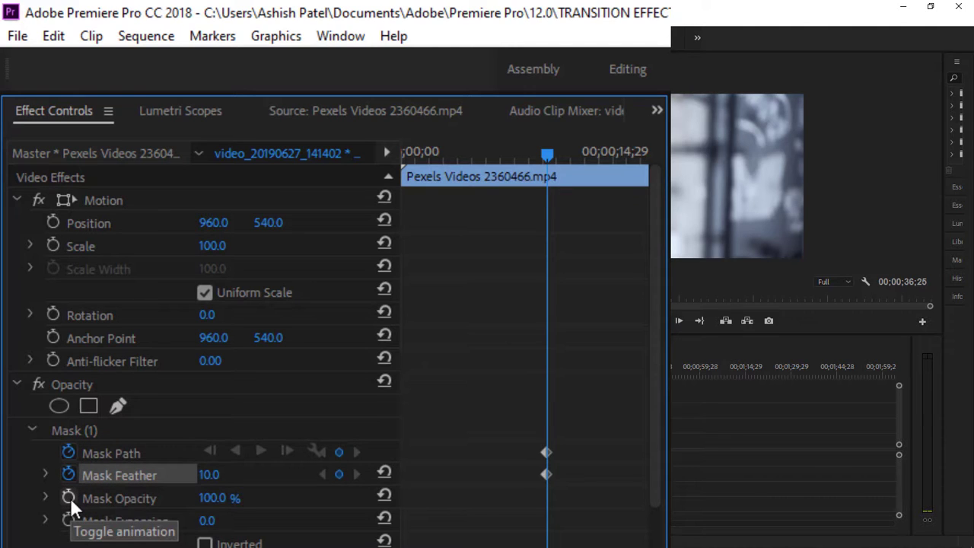
{"action": "left_click", "coordinate": [69, 495]}
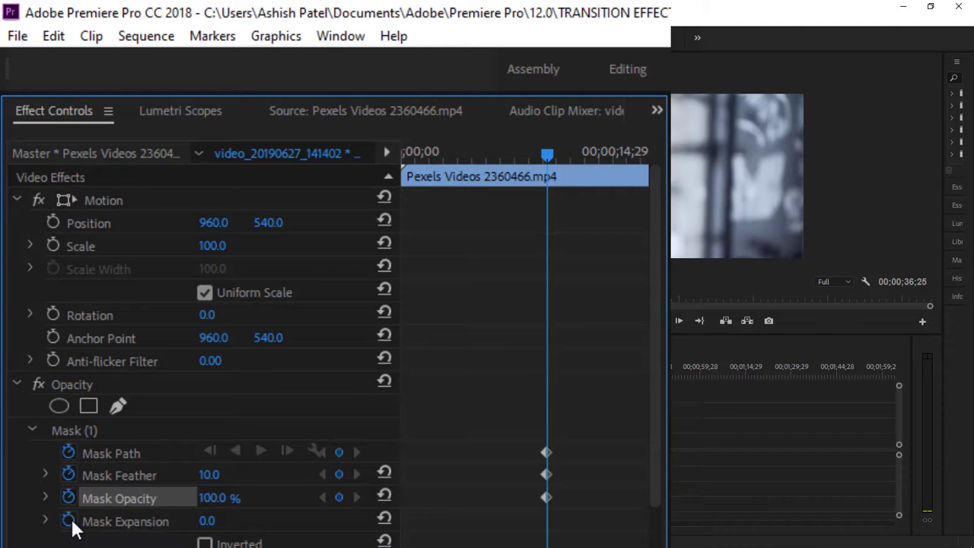
{"action": "left_click", "coordinate": [69, 519]}
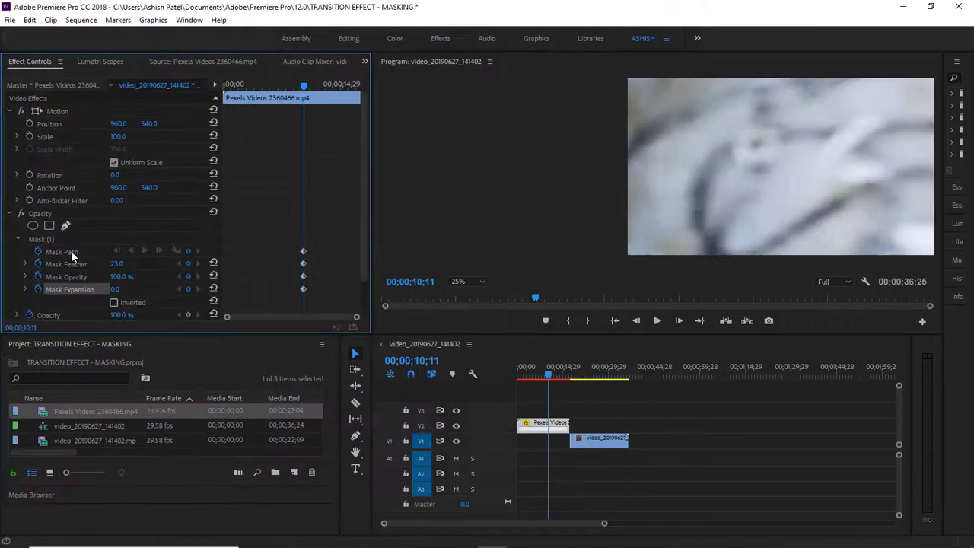
Step: Draw a tall closed mask strip along the frame's right edge and set it to Inverted
{"action": "left_click", "coordinate": [67, 251]}
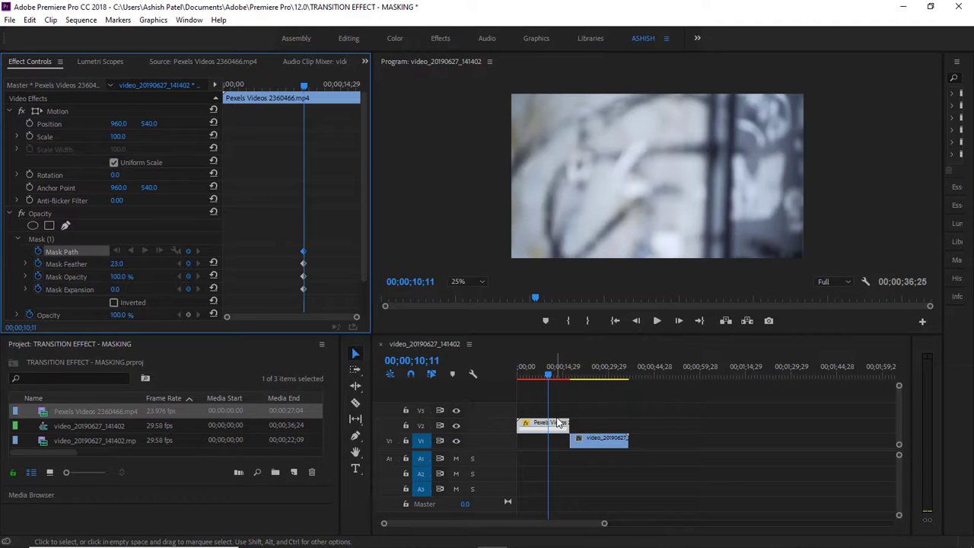
{"action": "left_click", "coordinate": [802, 267]}
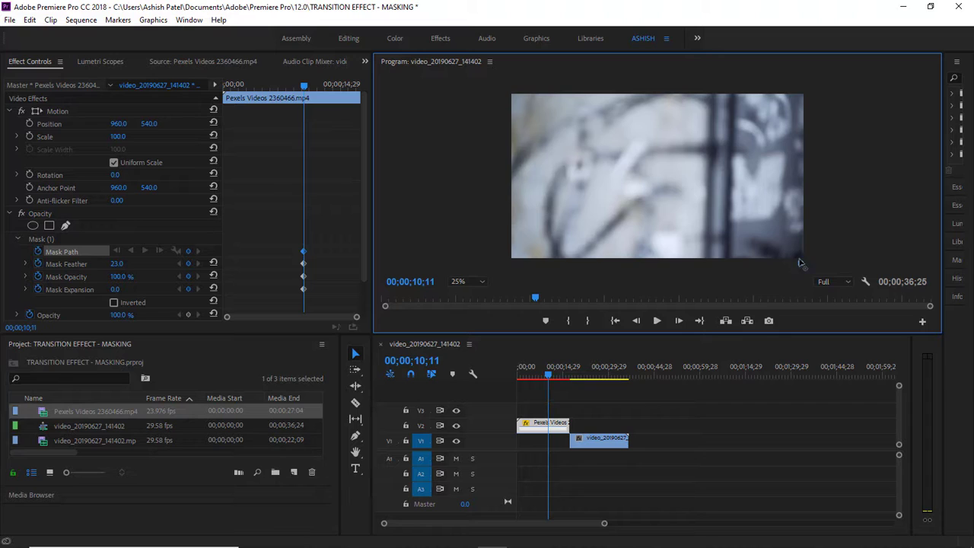
{"action": "left_click", "coordinate": [804, 220]}
{"action": "left_click", "coordinate": [807, 88]}
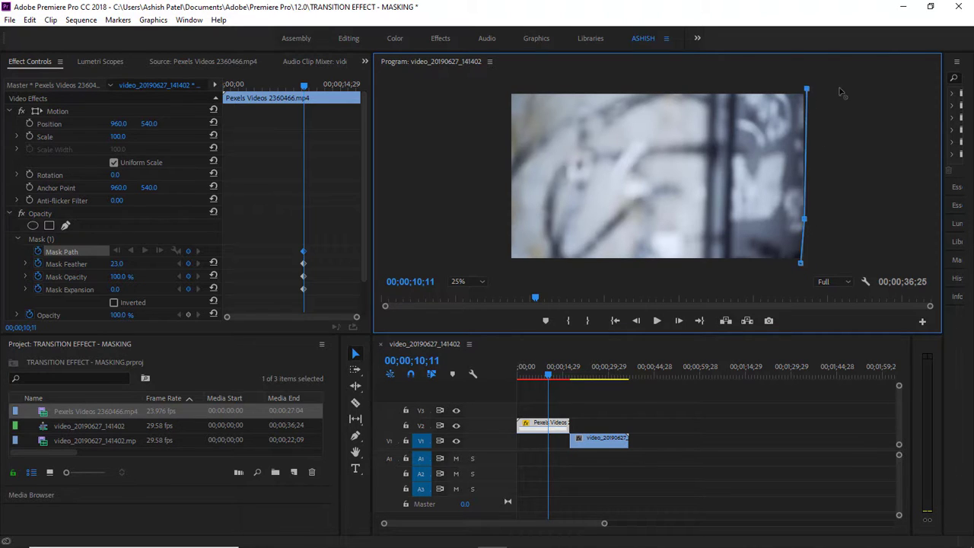
{"action": "left_click", "coordinate": [840, 87]}
{"action": "left_click", "coordinate": [837, 266]}
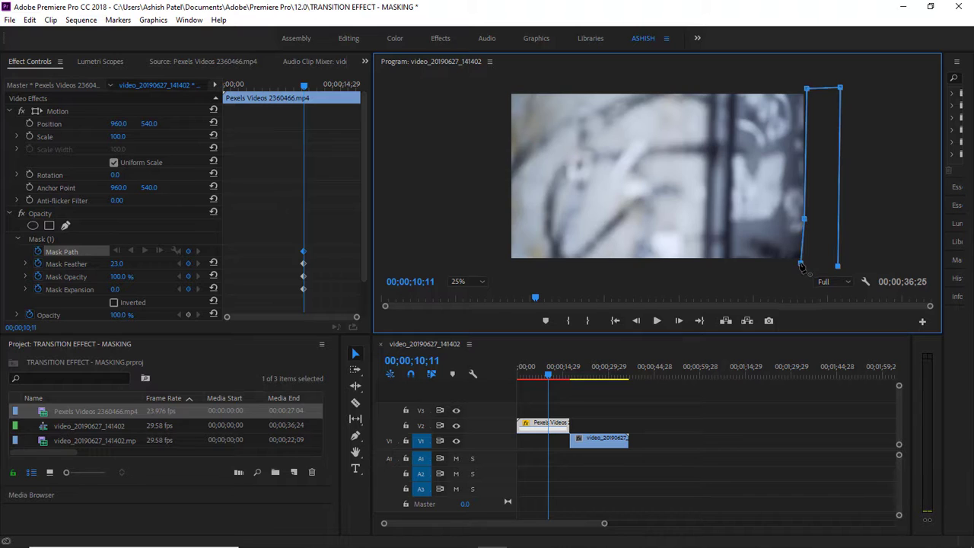
{"action": "left_click", "coordinate": [800, 263]}
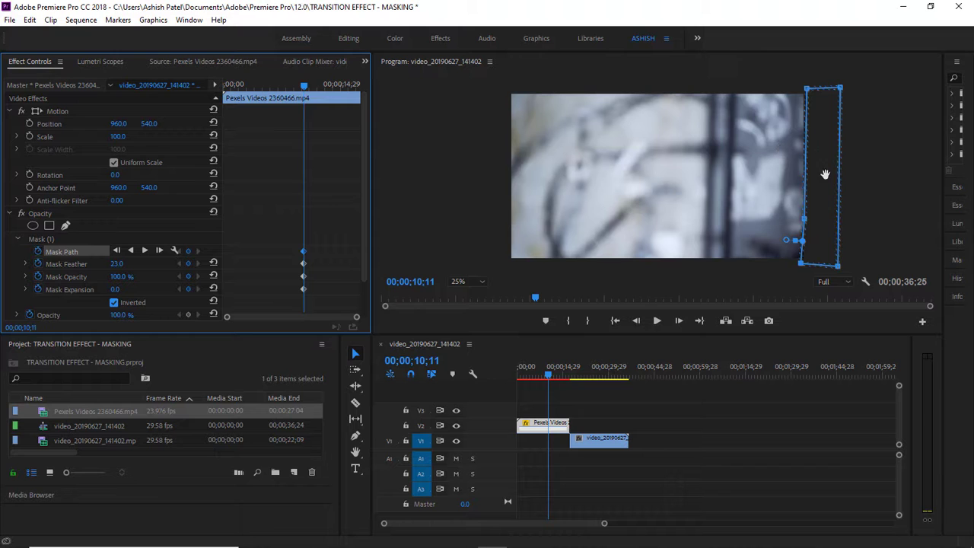
{"action": "left_click", "coordinate": [114, 302]}
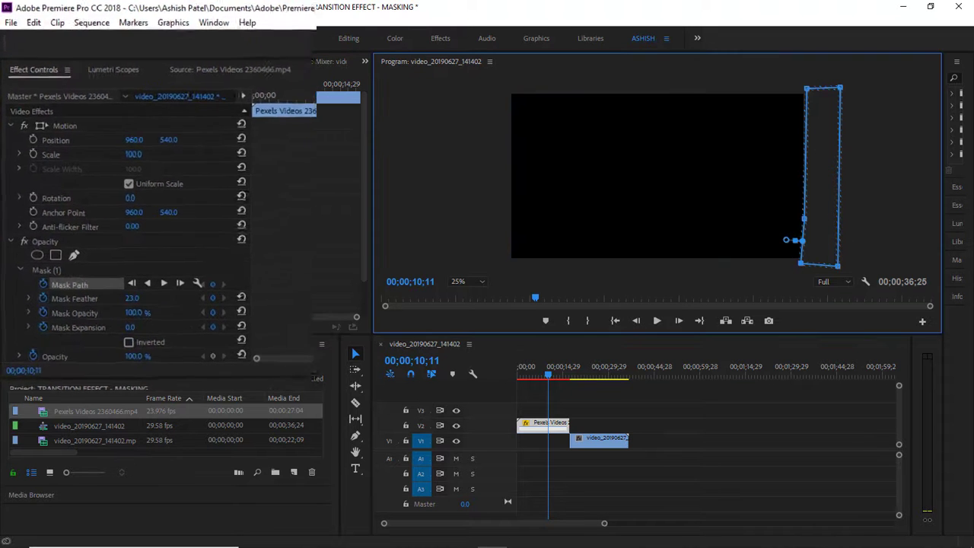
{"action": "left_click", "coordinate": [180, 480]}
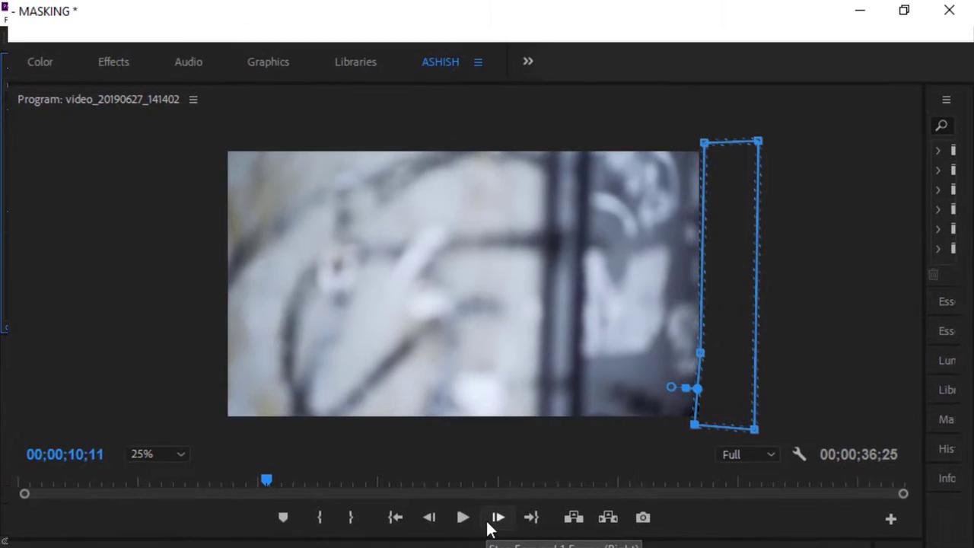
Step: Starting at 00;00;10;12, drag the mask's left corners leftward over the first few frames
{"action": "left_click", "coordinate": [495, 523]}
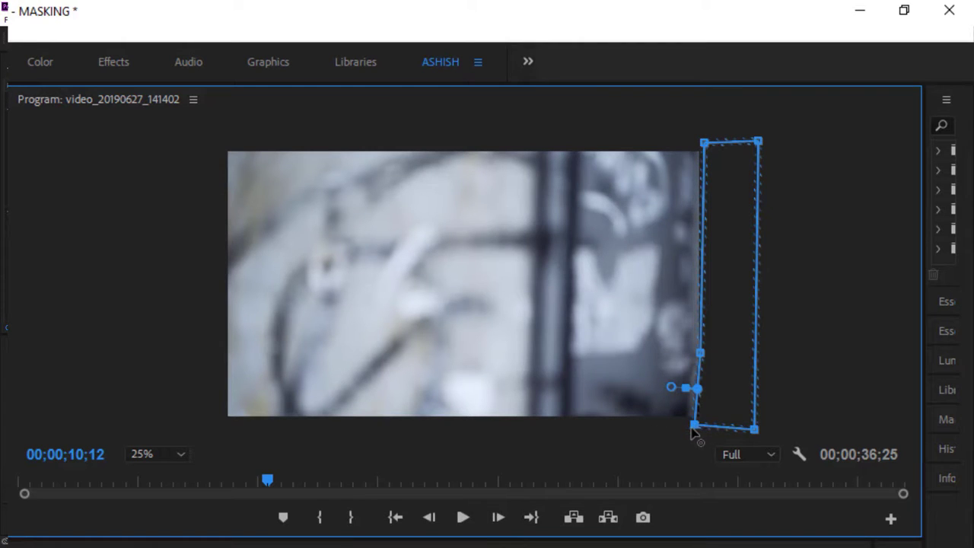
{"action": "left_click_drag", "start_coordinate": [693, 431], "coordinate": [688, 431]}
{"action": "left_click_drag", "start_coordinate": [697, 354], "coordinate": [695, 356]}
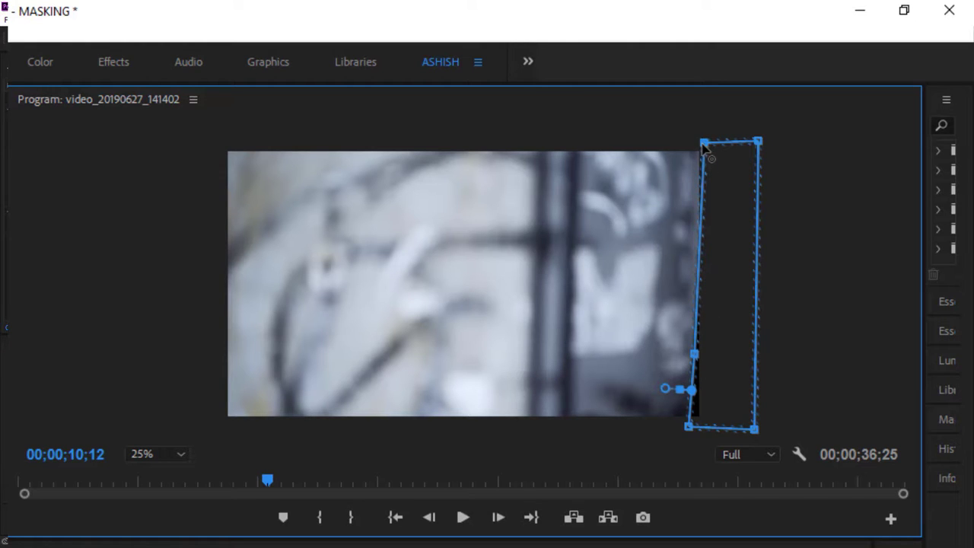
{"action": "left_click_drag", "start_coordinate": [704, 148], "coordinate": [695, 150]}
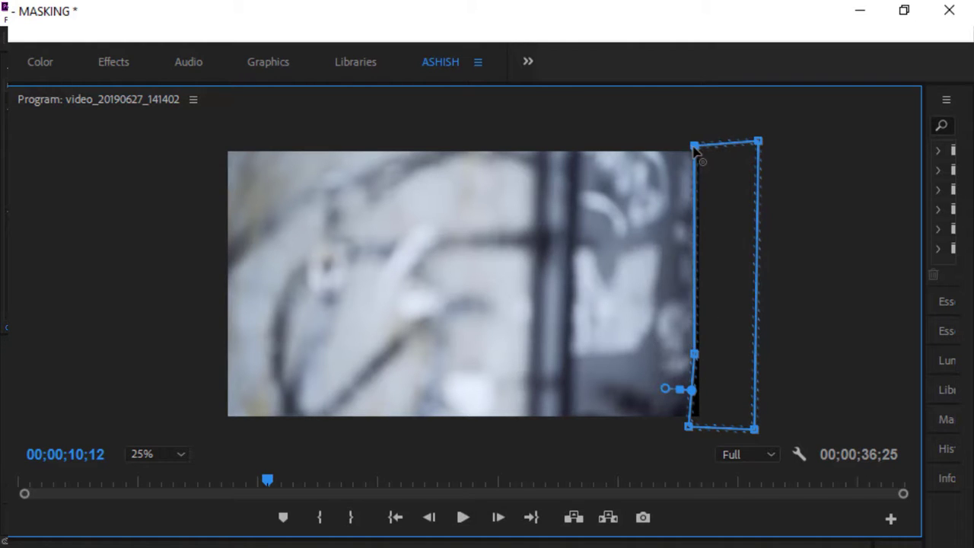
{"action": "key", "text": "Right"}
{"action": "left_click_drag", "start_coordinate": [688, 428], "coordinate": [677, 426]}
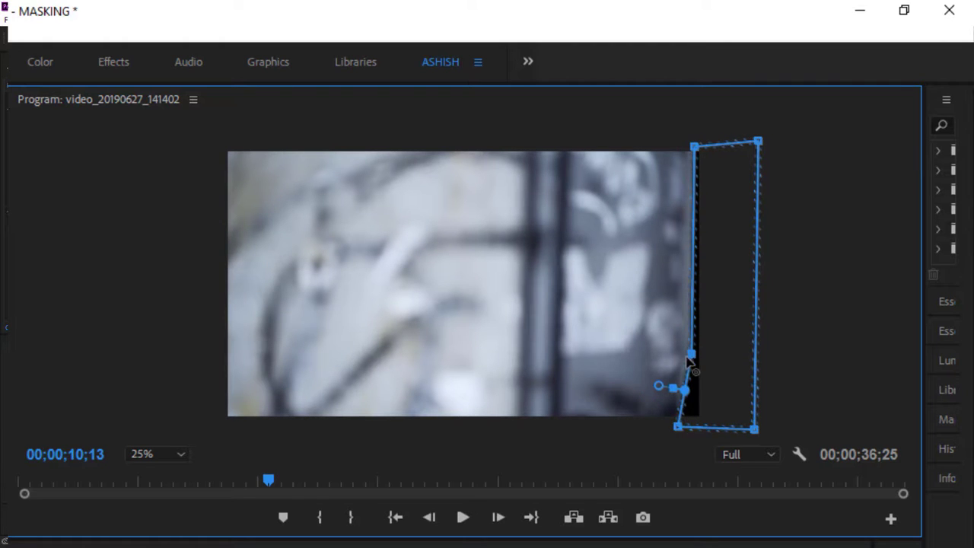
{"action": "left_click_drag", "start_coordinate": [690, 354], "coordinate": [687, 354]}
{"action": "left_click_drag", "start_coordinate": [694, 145], "coordinate": [686, 148]}
{"action": "left_click_drag", "start_coordinate": [687, 354], "coordinate": [682, 355]}
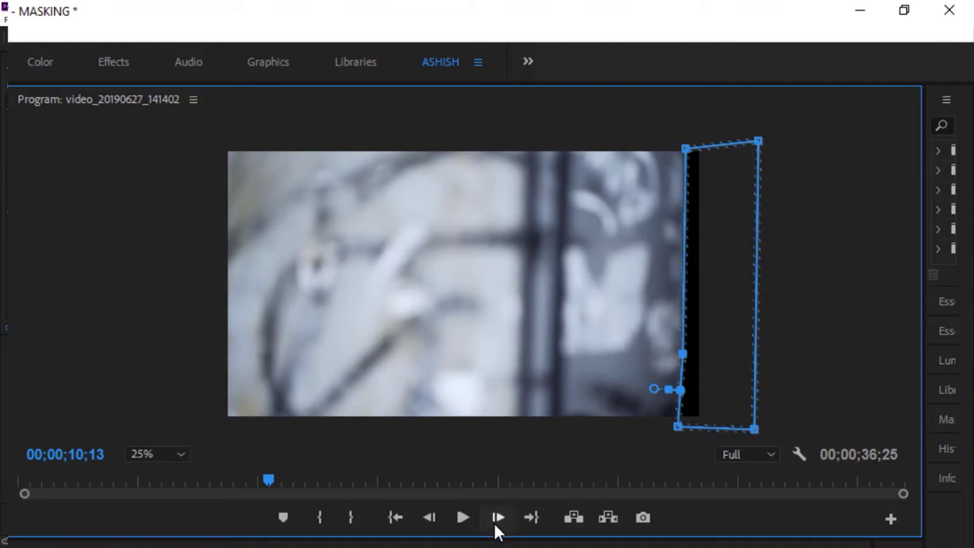
{"action": "left_click", "coordinate": [499, 518]}
{"action": "left_click_drag", "start_coordinate": [677, 426], "coordinate": [658, 424]}
{"action": "left_click_drag", "start_coordinate": [682, 355], "coordinate": [667, 353]}
{"action": "left_click_drag", "start_coordinate": [686, 149], "coordinate": [674, 149]}
Step: Keep stepping frame by frame, pulling the mask's left edge toward the middle of the frame
{"action": "key", "text": "Right"}
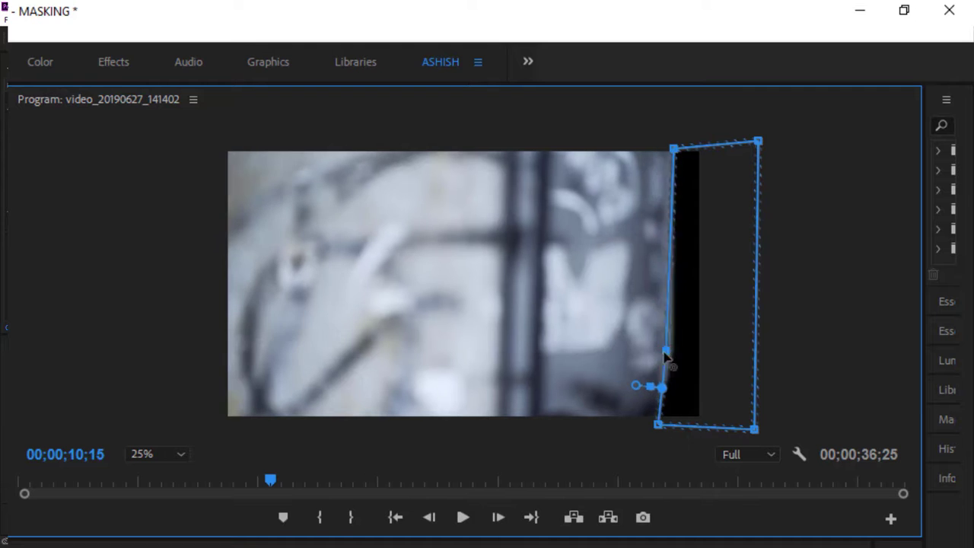
{"action": "key", "text": "Right"}
{"action": "left_click", "coordinate": [498, 519]}
{"action": "left_click", "coordinate": [499, 519]}
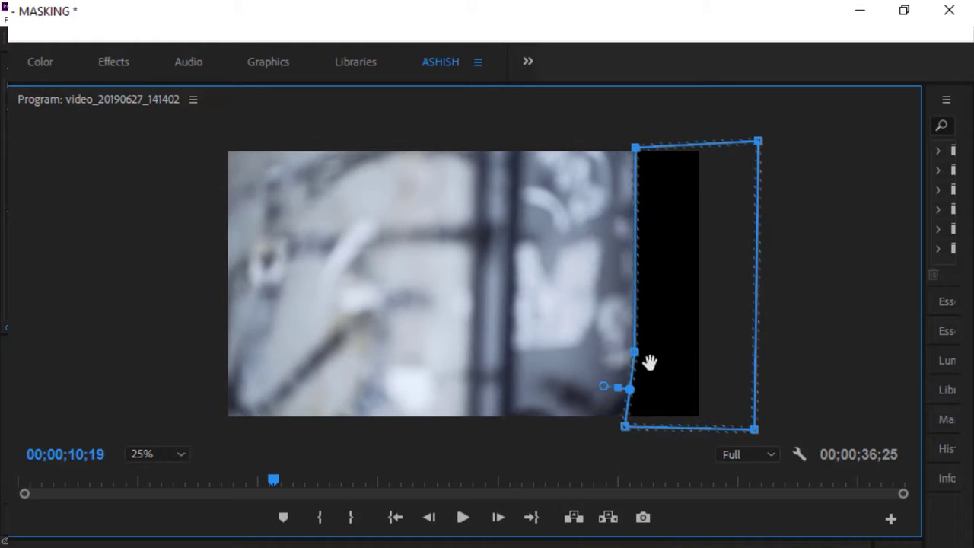
{"action": "key", "text": "Right"}
{"action": "key", "text": "Right"}
{"action": "key", "text": "Right"}
{"action": "key", "text": "Right"}
{"action": "left_click_drag", "start_coordinate": [614, 426], "coordinate": [569, 431]}
{"action": "key", "text": "Right"}
{"action": "key", "text": "Right"}
{"action": "key", "text": "Right"}
{"action": "left_click", "coordinate": [498, 517]}
{"action": "left_click", "coordinate": [498, 517]}
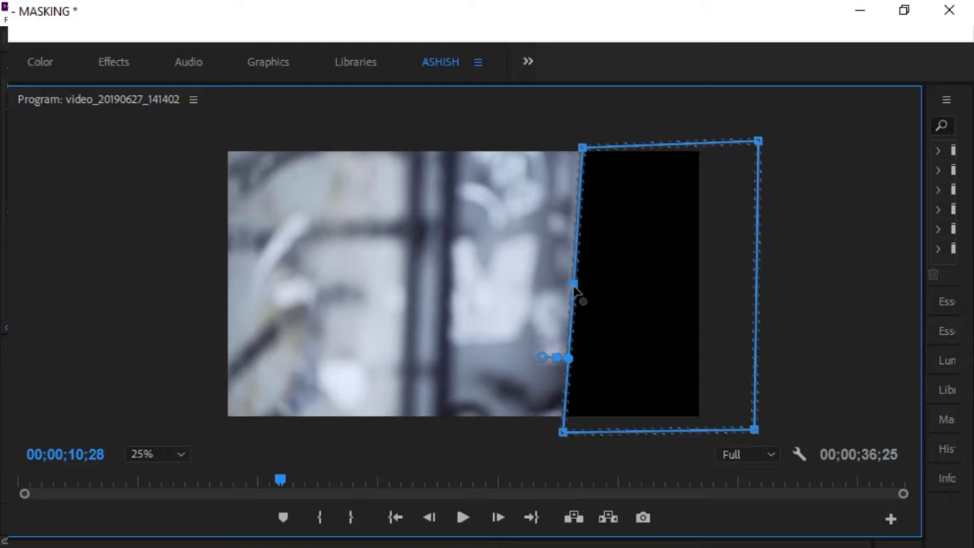
{"action": "key", "text": "Right"}
{"action": "left_click", "coordinate": [499, 525]}
{"action": "left_click", "coordinate": [492, 527]}
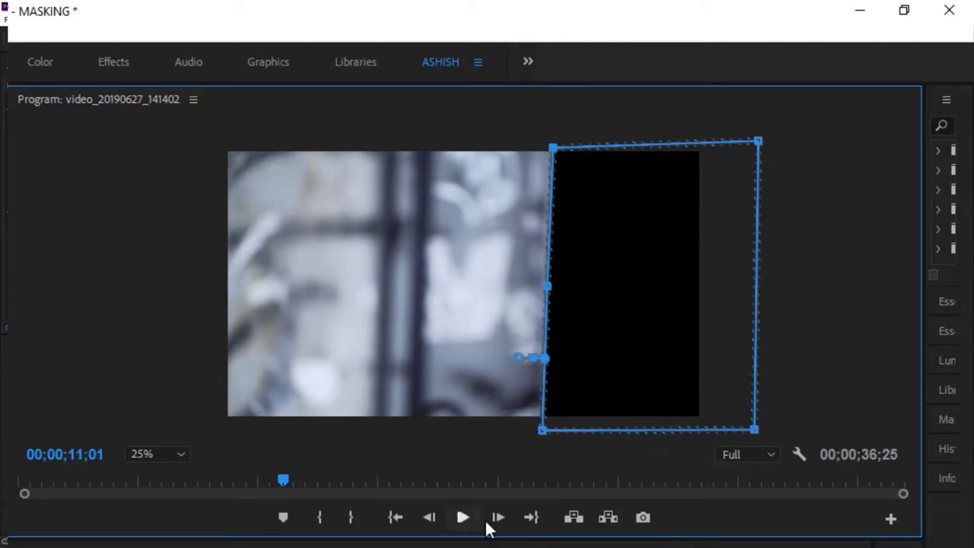
{"action": "key", "text": "Right"}
{"action": "key", "text": "Right"}
{"action": "left_click_drag", "start_coordinate": [552, 148], "coordinate": [543, 148]}
{"action": "key", "text": "Right"}
{"action": "left_click_drag", "start_coordinate": [528, 430], "coordinate": [509, 432]}
{"action": "left_click_drag", "start_coordinate": [543, 148], "coordinate": [517, 144]}
{"action": "key", "text": "Right"}
{"action": "key", "text": "Right"}
{"action": "key", "text": "Right"}
{"action": "left_click_drag", "start_coordinate": [509, 432], "coordinate": [498, 432]}
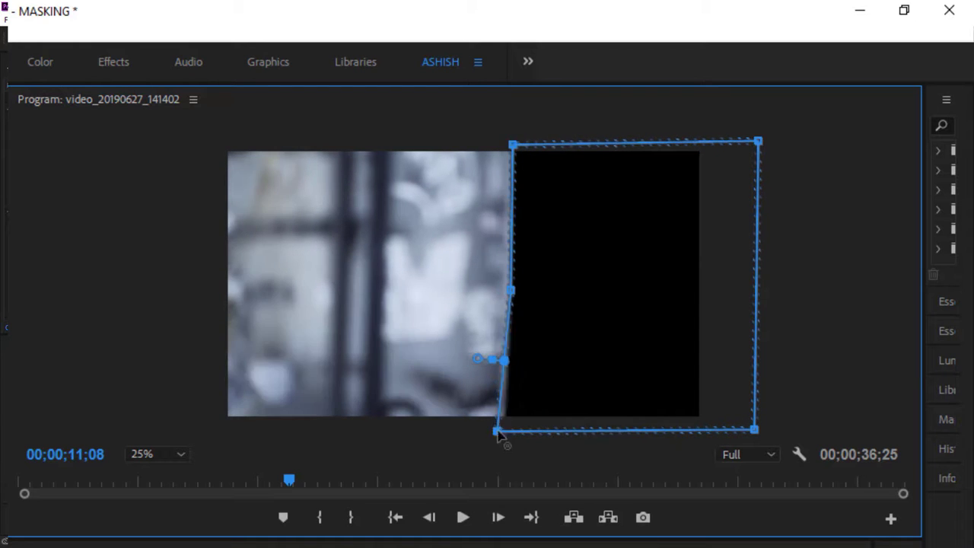
{"action": "key", "text": "Right"}
Step: Continue advancing frames and shifting the mask's left-edge points into the frame's left third
{"action": "left_click", "coordinate": [498, 520]}
{"action": "left_click", "coordinate": [495, 522]}
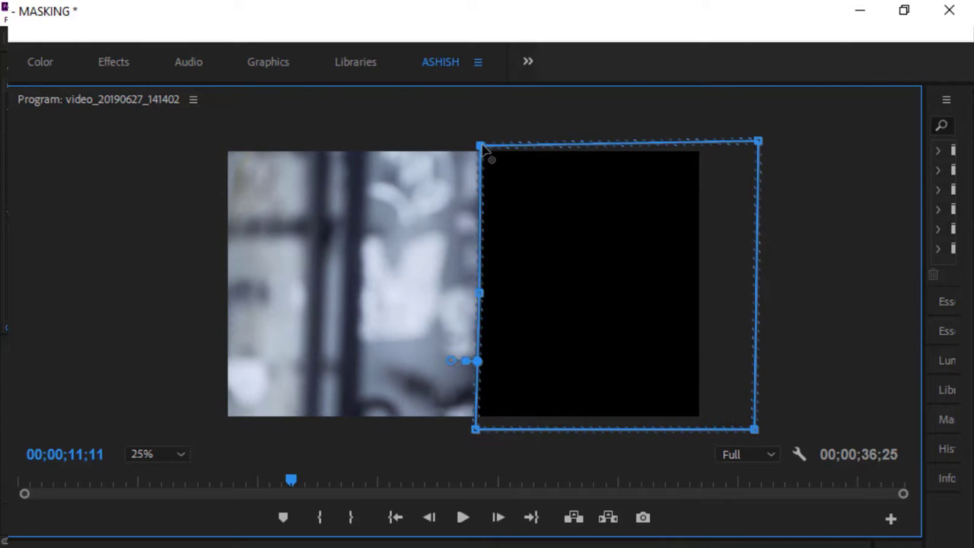
{"action": "key", "text": "Right"}
{"action": "key", "text": "Right"}
{"action": "key", "text": "Right"}
{"action": "key", "text": "Right"}
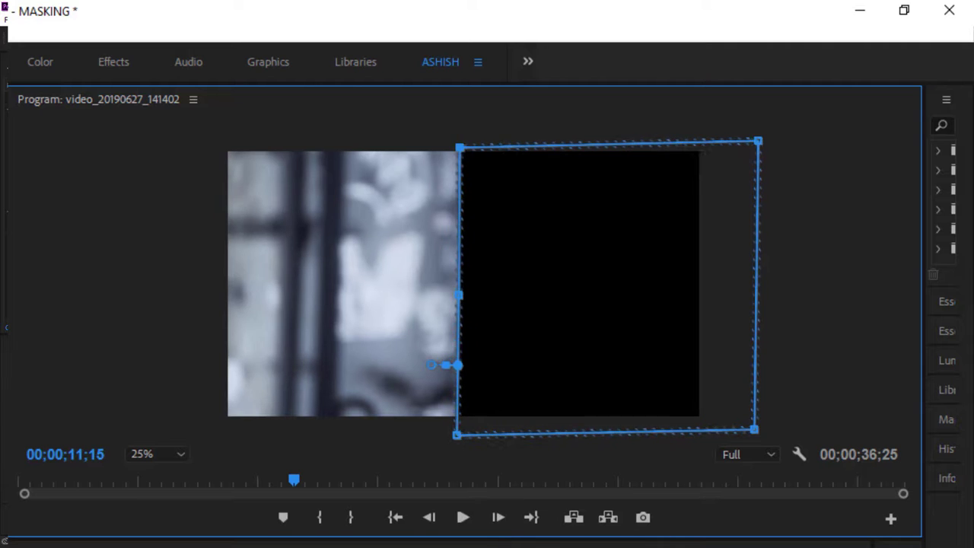
{"action": "key", "text": "Right"}
{"action": "key", "text": "Right"}
{"action": "key", "text": "Right"}
{"action": "key", "text": "Right"}
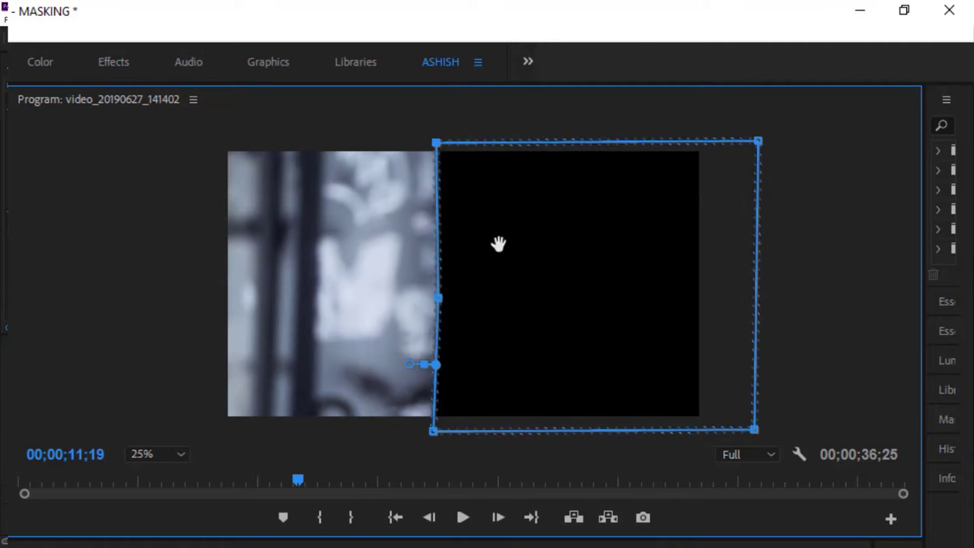
{"action": "key", "text": "Right"}
{"action": "key", "text": "Right"}
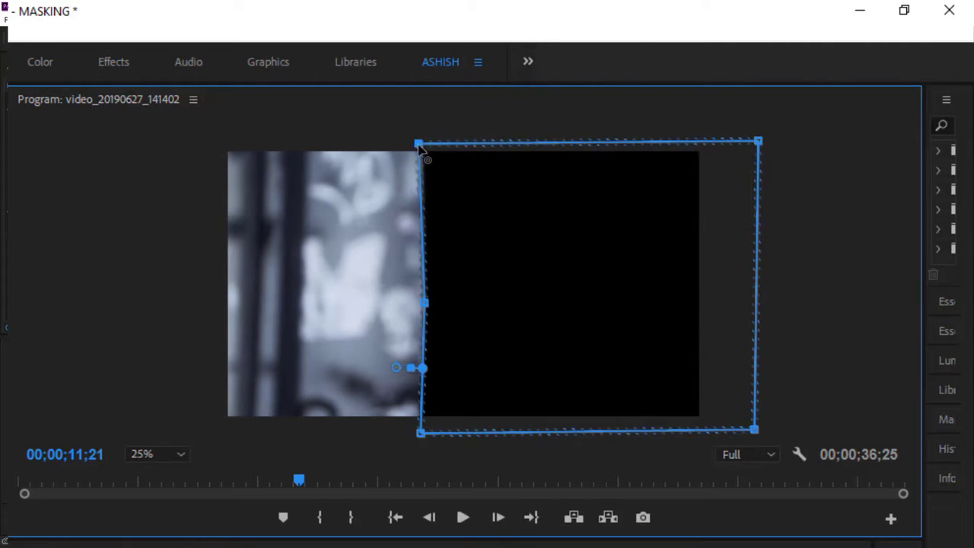
{"action": "key", "text": "Right"}
{"action": "key", "text": "Right"}
{"action": "key", "text": "Right"}
{"action": "key", "text": "Right"}
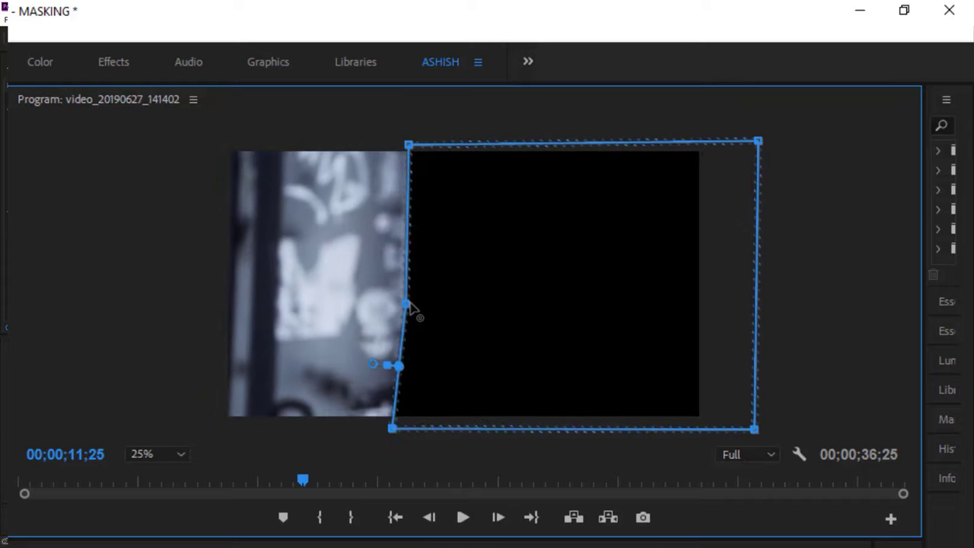
{"action": "key", "text": "Right"}
{"action": "key", "text": "Right"}
{"action": "key", "text": "Right"}
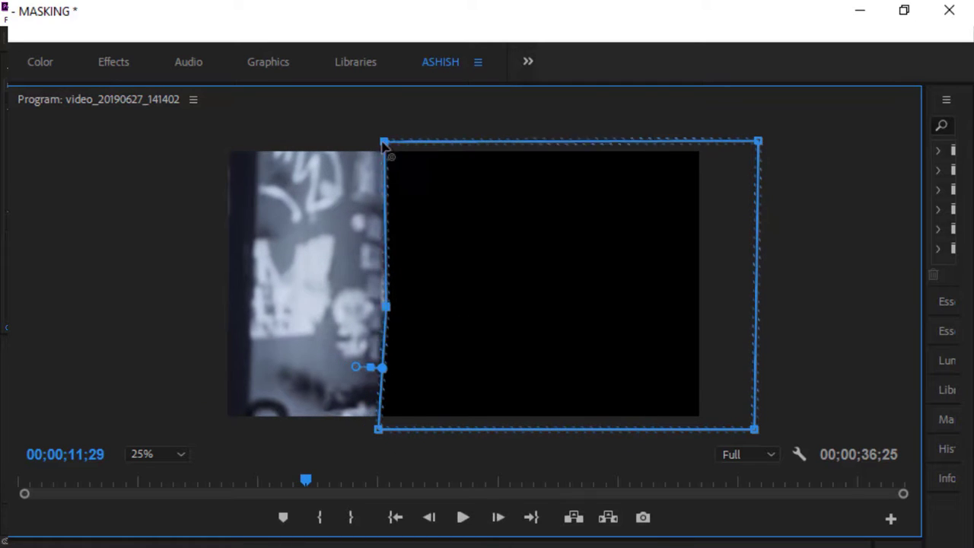
{"action": "key", "text": "Right"}
{"action": "left_click", "coordinate": [498, 518]}
{"action": "key", "text": "Right"}
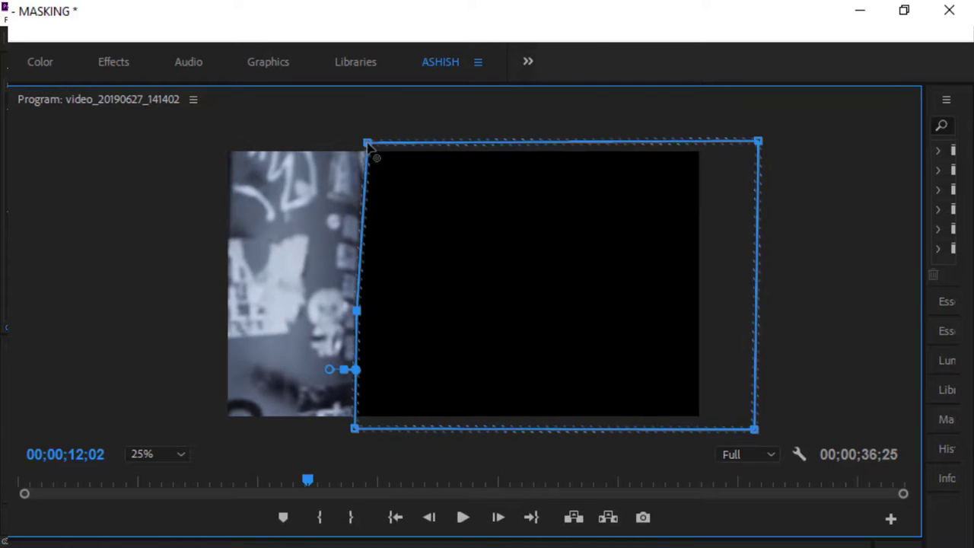
{"action": "left_click", "coordinate": [498, 517]}
{"action": "left_click", "coordinate": [498, 518]}
{"action": "left_click_drag", "start_coordinate": [358, 370], "coordinate": [346, 369]}
{"action": "key", "text": "Right"}
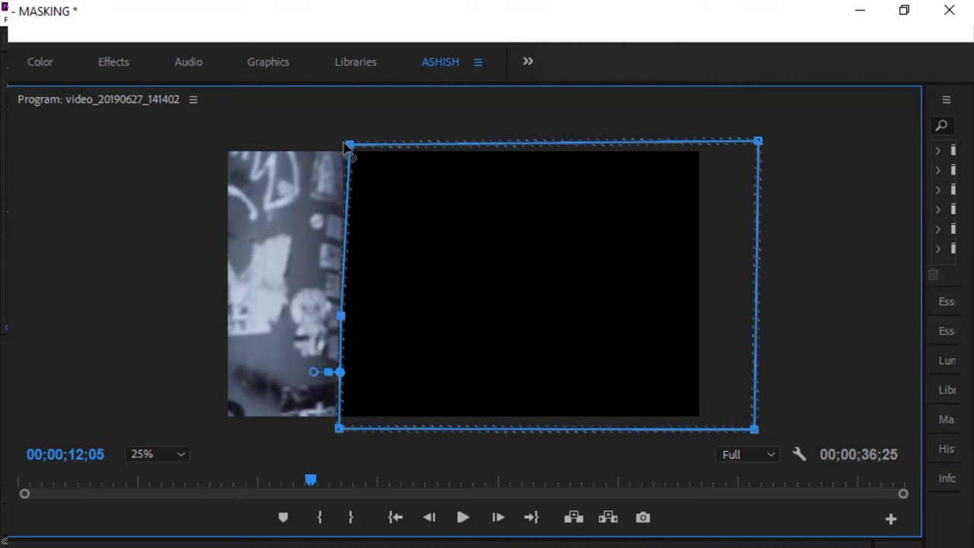
{"action": "left_click_drag", "start_coordinate": [349, 144], "coordinate": [336, 145]}
{"action": "key", "text": "Right"}
{"action": "key", "text": "Right"}
{"action": "key", "text": "Right"}
{"action": "left_click_drag", "start_coordinate": [337, 313], "coordinate": [325, 313]}
{"action": "key", "text": "Right"}
{"action": "left_click_drag", "start_coordinate": [326, 145], "coordinate": [314, 144]}
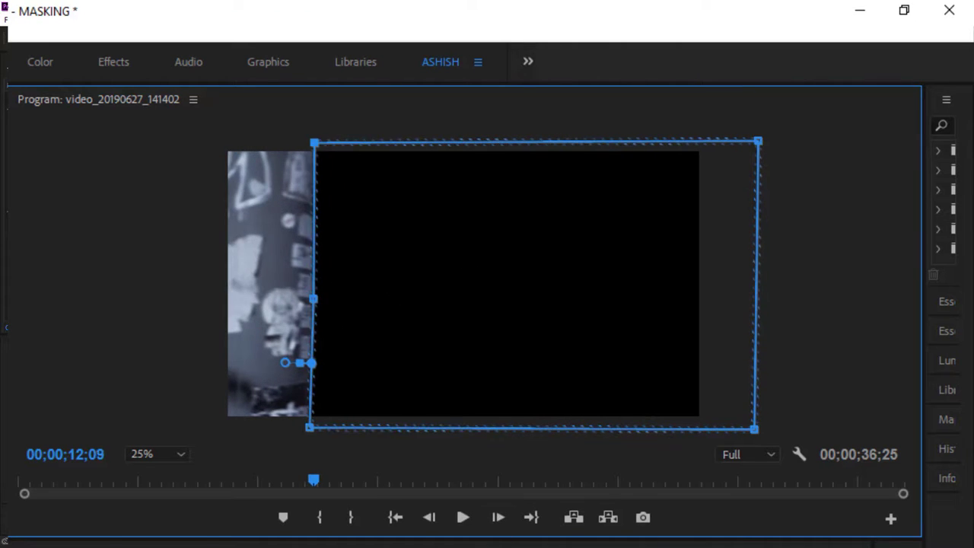
{"action": "key", "text": "Right"}
Step: Finish the sweep at 00;00;12;20 by pushing the mask's left edge past the frame's left side
{"action": "key", "text": "Right"}
{"action": "left_click_drag", "start_coordinate": [317, 369], "coordinate": [294, 364]}
{"action": "left_click", "coordinate": [498, 517]}
{"action": "left_click", "coordinate": [497, 517]}
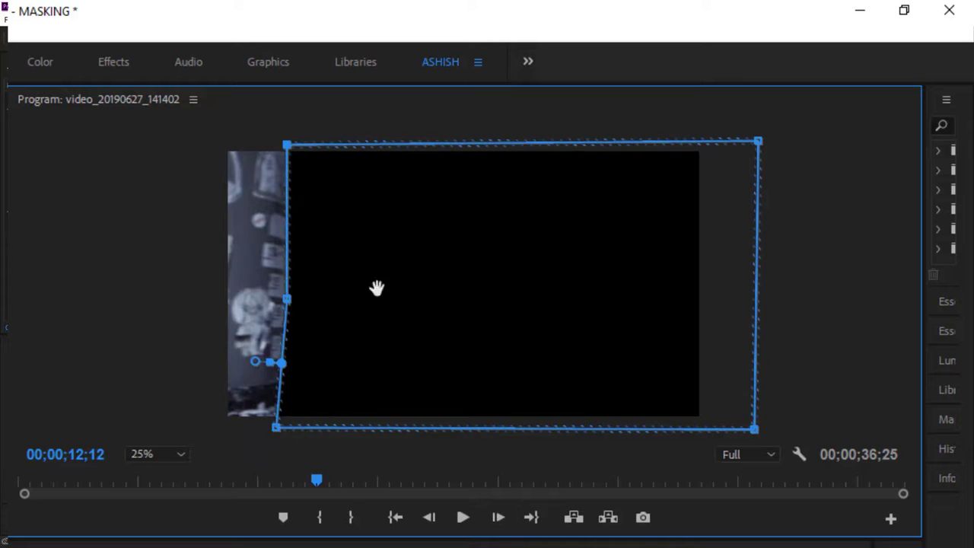
{"action": "left_click_drag", "start_coordinate": [298, 143], "coordinate": [278, 145]}
{"action": "left_click", "coordinate": [498, 517]}
{"action": "mouse_move", "coordinate": [293, 363]}
{"action": "left_mouse_down"}
{"action": "mouse_move", "coordinate": [267, 360]}
{"action": "mouse_move", "coordinate": [254, 427]}
{"action": "mouse_move", "coordinate": [240, 425]}
{"action": "left_mouse_up"}
{"action": "key", "text": "Right"}
{"action": "key", "text": "Right"}
{"action": "left_click", "coordinate": [497, 517]}
{"action": "left_click_drag", "start_coordinate": [251, 328], "coordinate": [241, 328]}
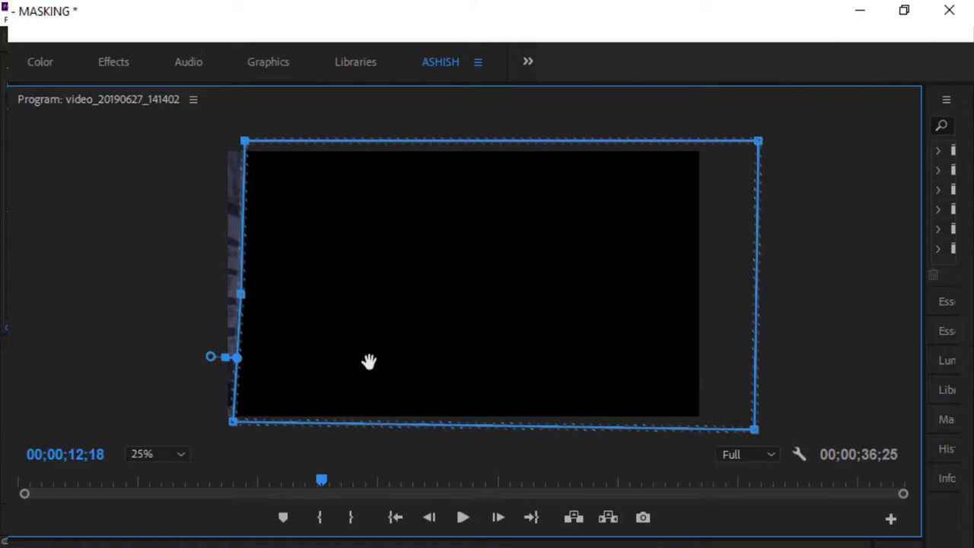
{"action": "key", "text": "Right"}
{"action": "key", "text": "Right"}
{"action": "left_click_drag", "start_coordinate": [232, 423], "coordinate": [209, 430]}
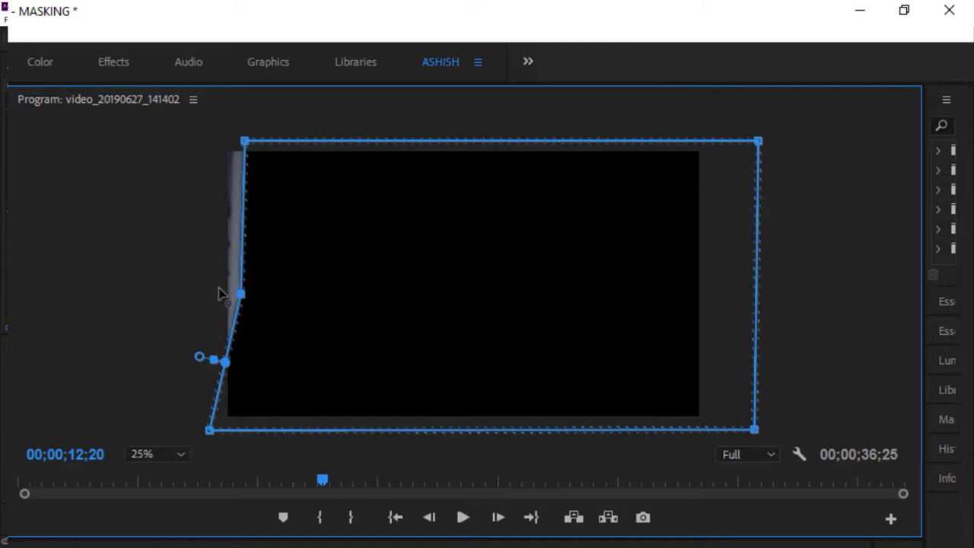
{"action": "left_click_drag", "start_coordinate": [219, 293], "coordinate": [193, 285]}
{"action": "left_click_drag", "start_coordinate": [238, 146], "coordinate": [209, 135]}
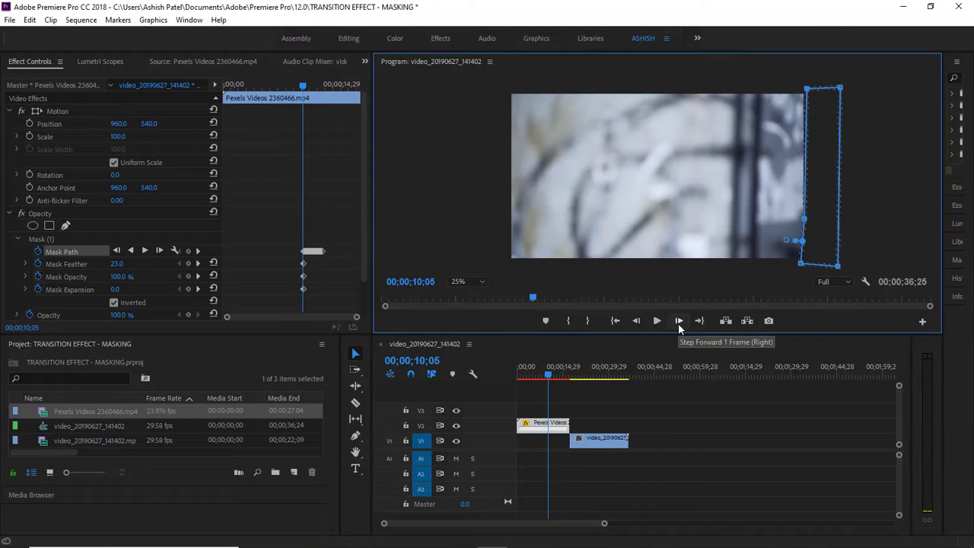
Step: Review the wipe frame by frame, then slide the V1 main clip about 7 seconds earlier beneath the Pexels clip
{"action": "left_click", "coordinate": [679, 324]}
{"action": "left_click", "coordinate": [679, 325]}
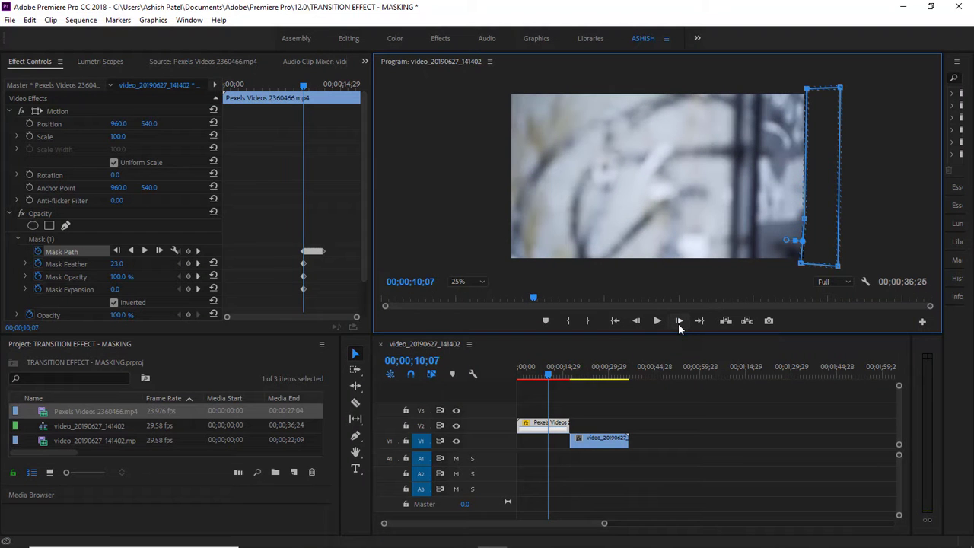
{"action": "left_click", "coordinate": [679, 325]}
{"action": "left_click", "coordinate": [680, 324]}
{"action": "left_click", "coordinate": [680, 325]}
{"action": "left_click", "coordinate": [680, 326]}
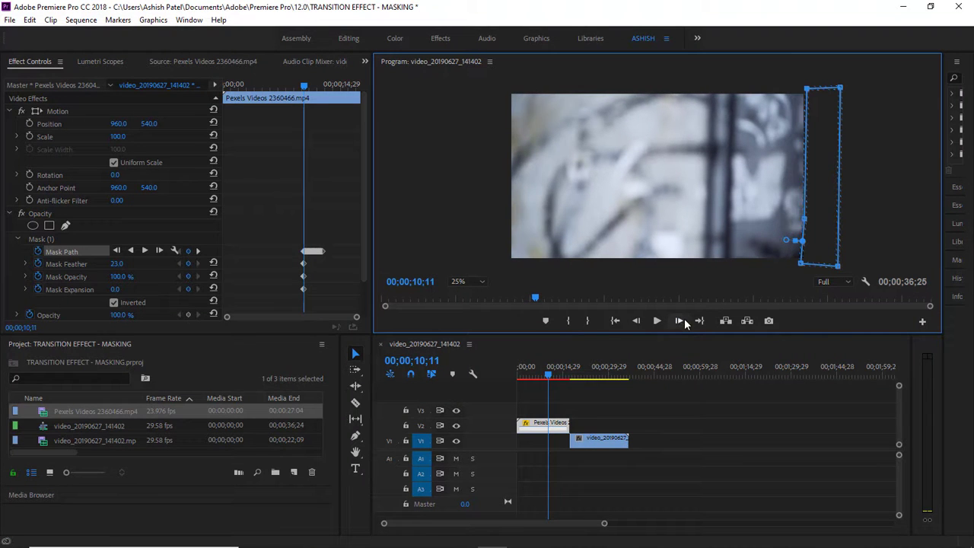
{"action": "left_click", "coordinate": [678, 322]}
{"action": "left_click", "coordinate": [636, 321]}
{"action": "left_click", "coordinate": [612, 441]}
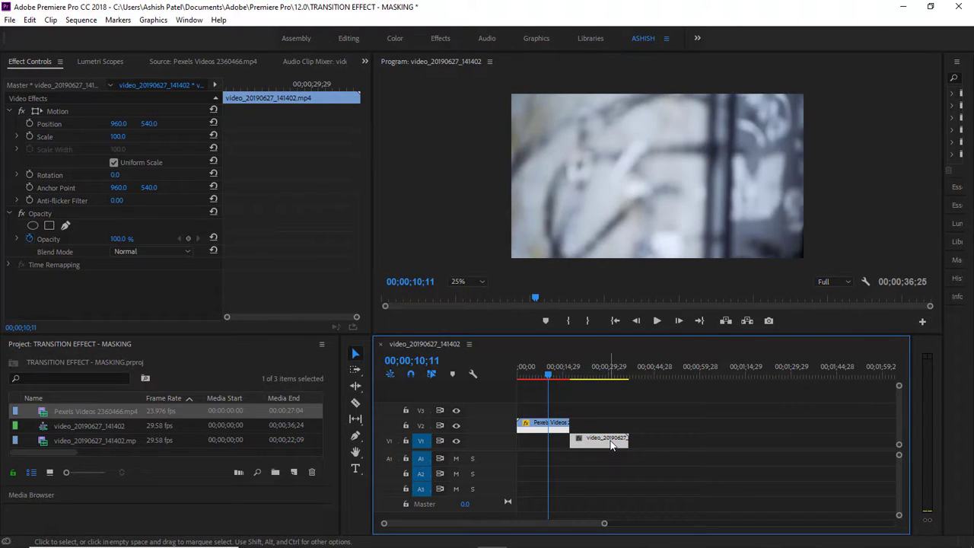
{"action": "left_click_drag", "start_coordinate": [611, 444], "coordinate": [595, 451]}
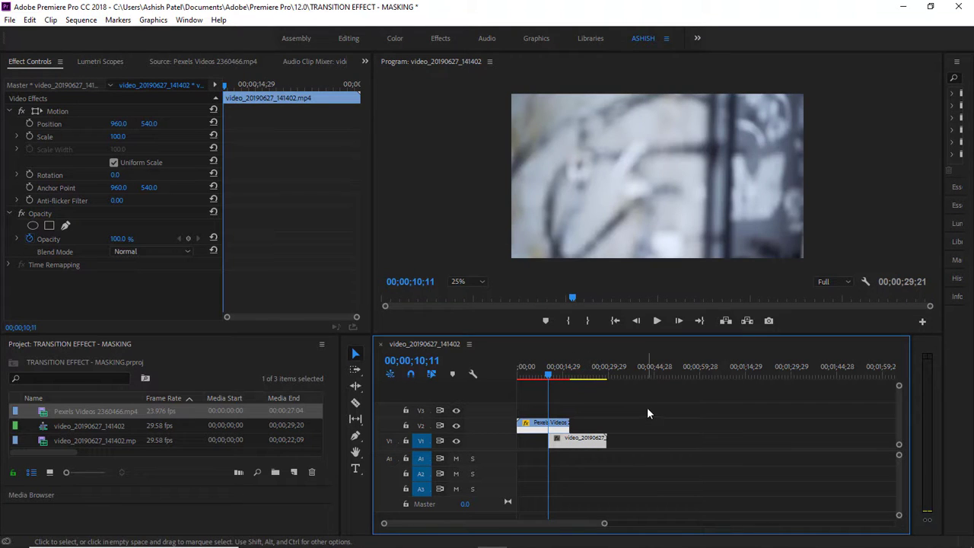
{"action": "key", "text": "Home"}
{"action": "key", "text": "space"}
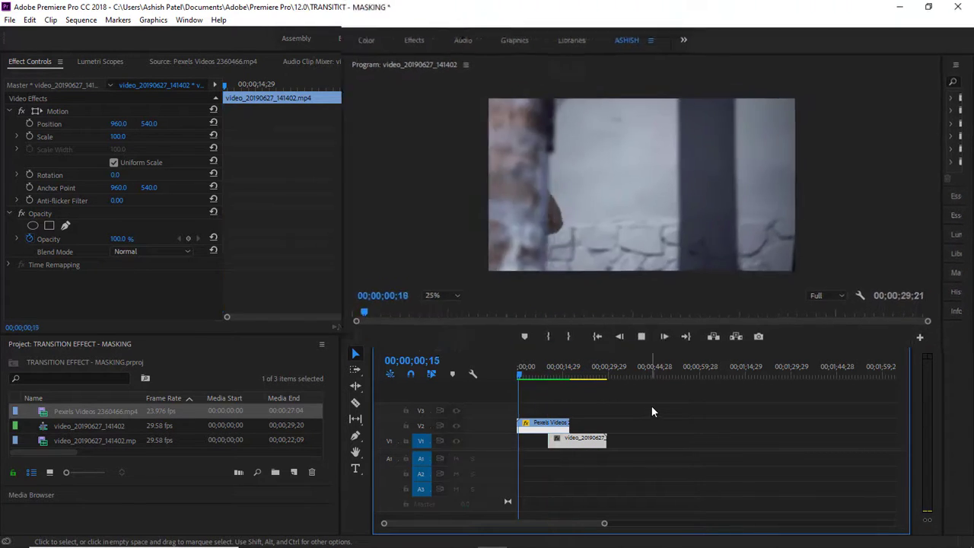